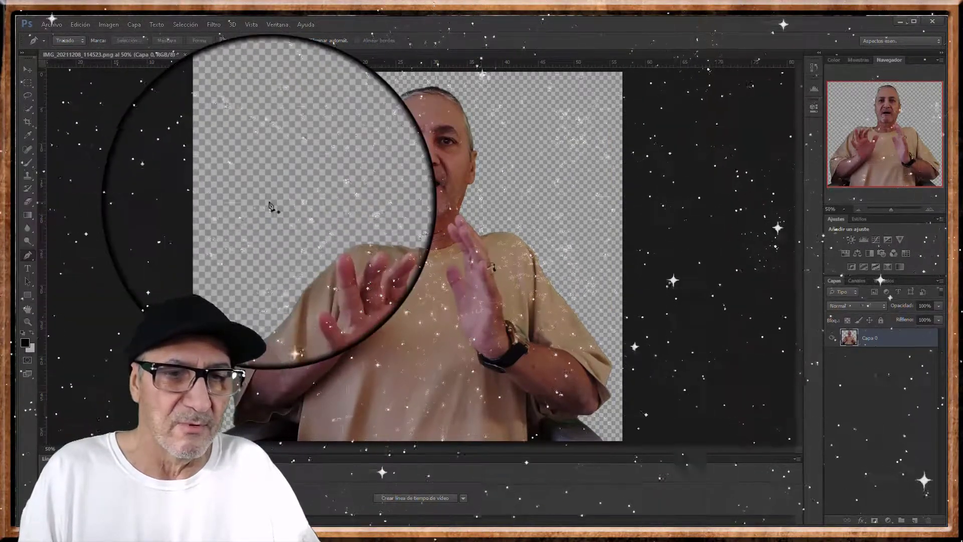
Step: Zoom in on the cut-out photo using the Navigator zoom-in button
{"action": "left_click", "coordinate": [930, 212]}
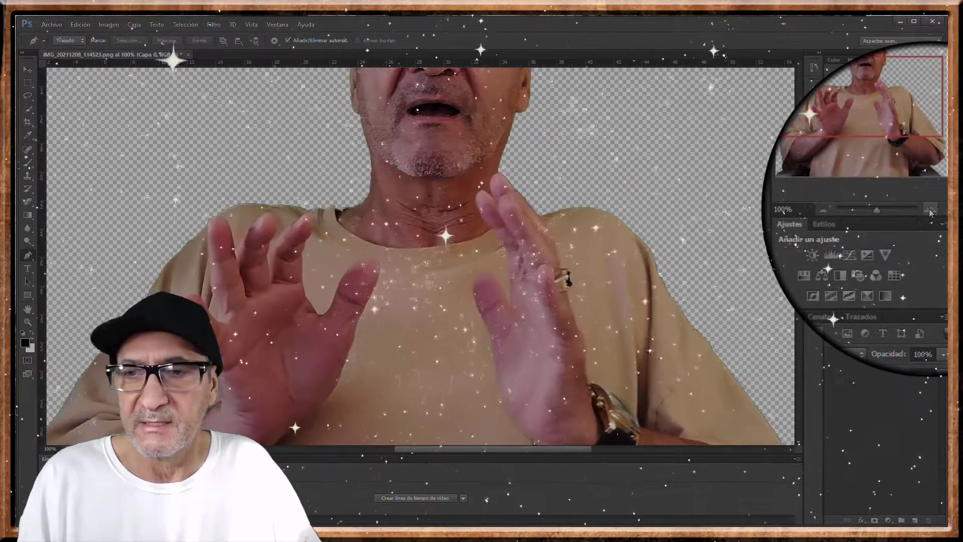
Step: Zoom to 200% on the face and place the first pen anchors along the left jaw
{"action": "left_click", "coordinate": [929, 212]}
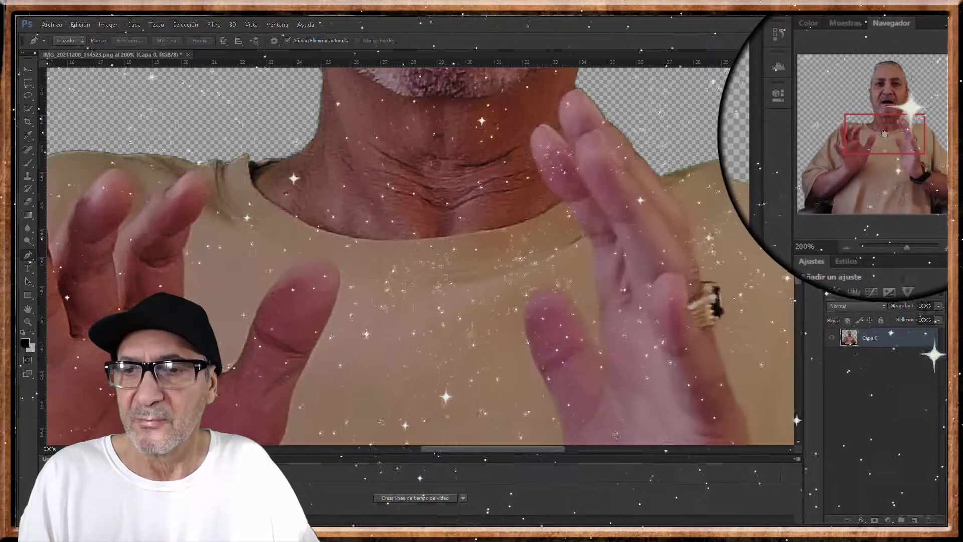
{"action": "left_click_drag", "start_coordinate": [888, 141], "coordinate": [888, 119]}
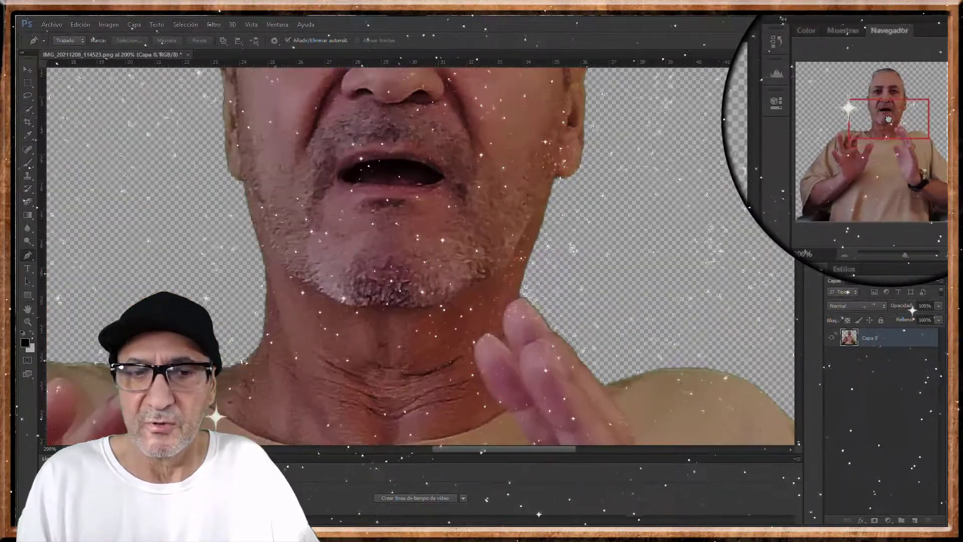
{"action": "mouse_move", "coordinate": [888, 118]}
{"action": "left_mouse_down"}
{"action": "mouse_move", "coordinate": [898, 115]}
{"action": "mouse_move", "coordinate": [882, 115]}
{"action": "left_mouse_up"}
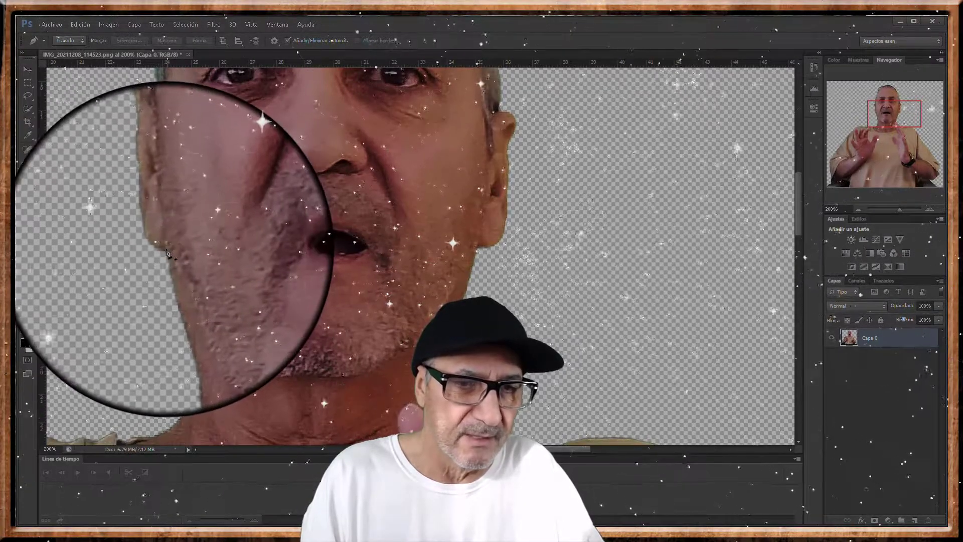
{"action": "left_click", "coordinate": [167, 254]}
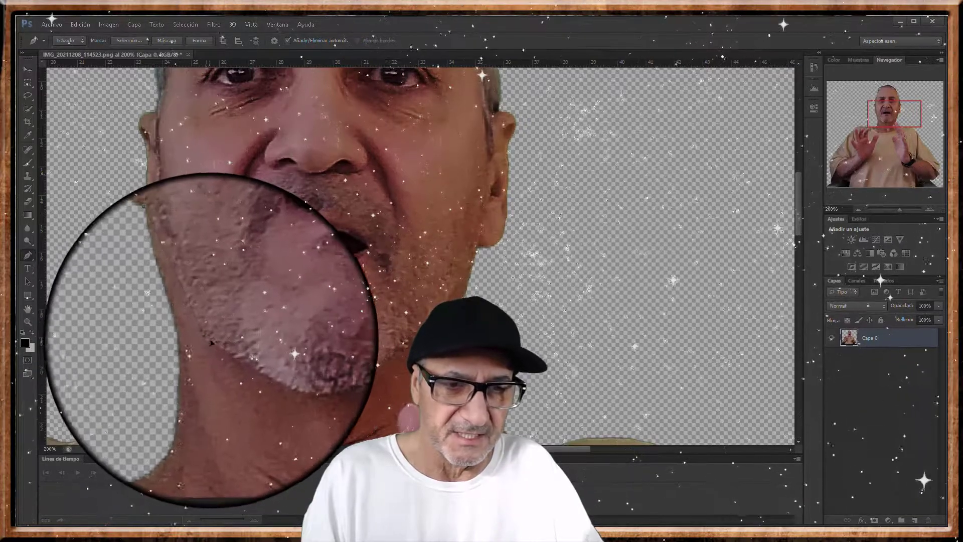
{"action": "left_click_drag", "start_coordinate": [207, 341], "coordinate": [248, 321]}
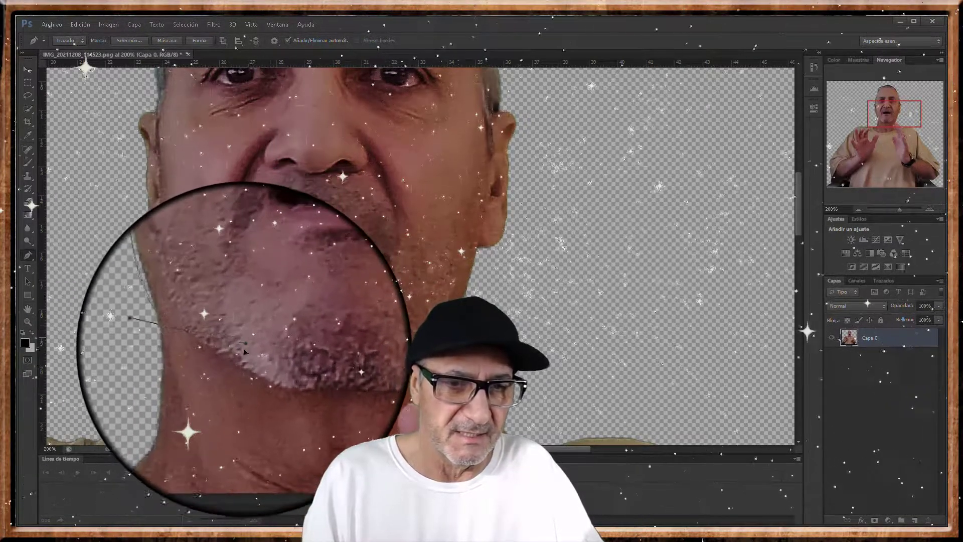
Step: Add four pen anchors following the jaw and the underside of the chin
{"action": "left_click", "coordinate": [230, 367]}
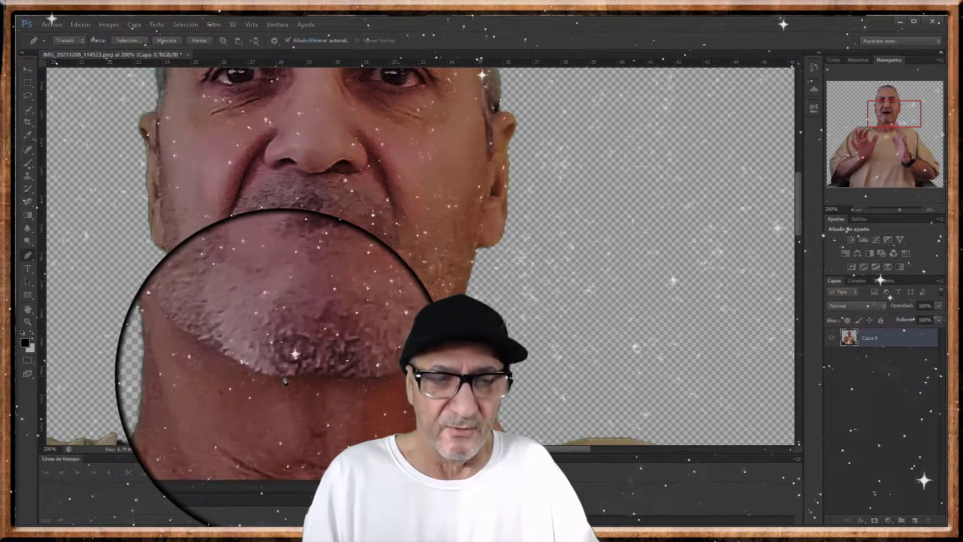
{"action": "left_click", "coordinate": [283, 379]}
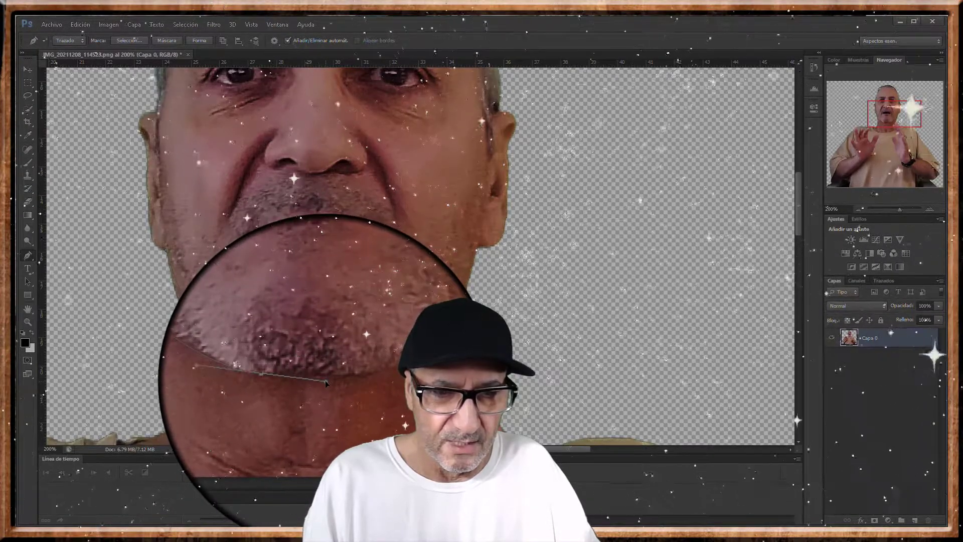
{"action": "left_click", "coordinate": [326, 383]}
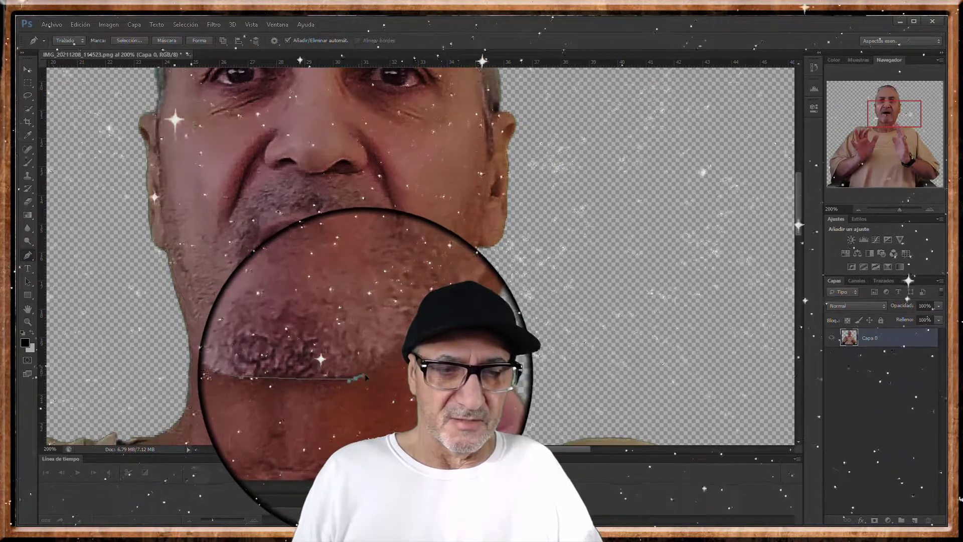
{"action": "left_click_drag", "start_coordinate": [352, 375], "coordinate": [388, 376]}
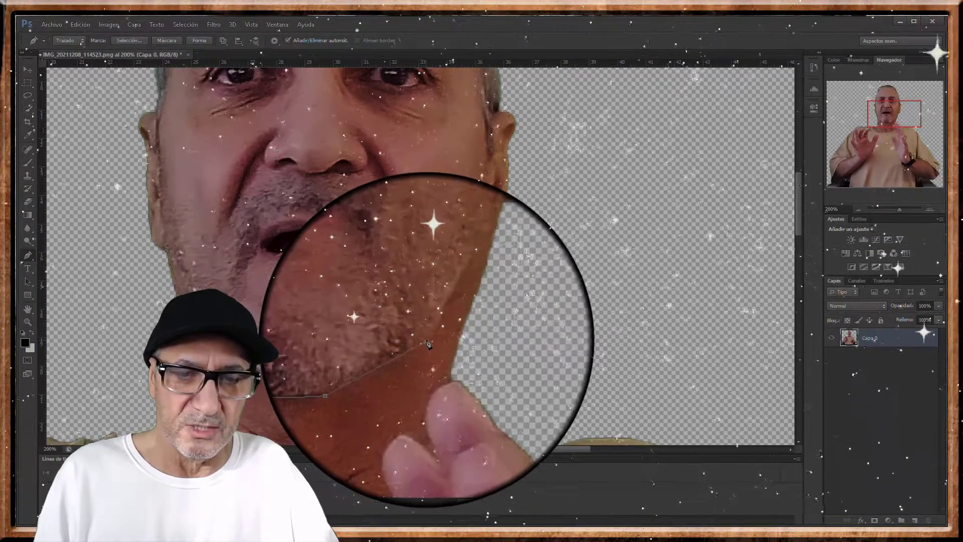
Step: Extend the pen path up the right jawline to beside the ear
{"action": "left_click_drag", "start_coordinate": [428, 341], "coordinate": [436, 325]}
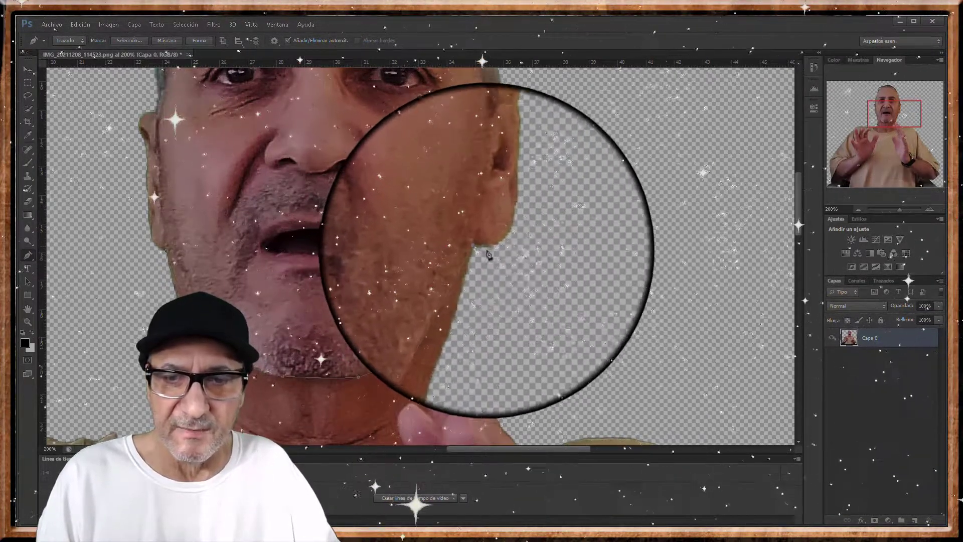
{"action": "left_click", "coordinate": [529, 261]}
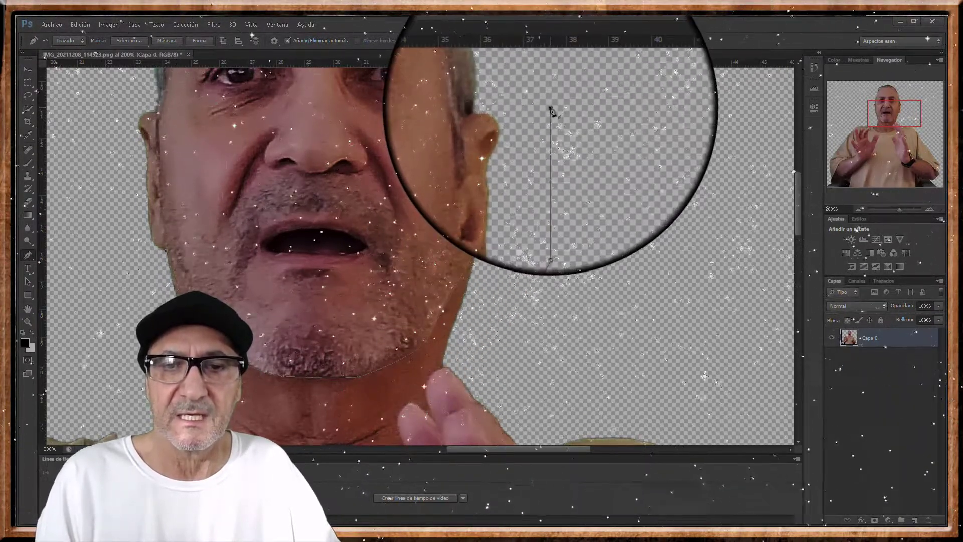
Step: Trace the pen path up past the right ear and across the top of the head
{"action": "scroll", "coordinate": [551, 110], "scroll_direction": "up", "scroll_amount": 3}
{"action": "scroll", "coordinate": [550, 110], "scroll_direction": "up", "scroll_amount": 5}
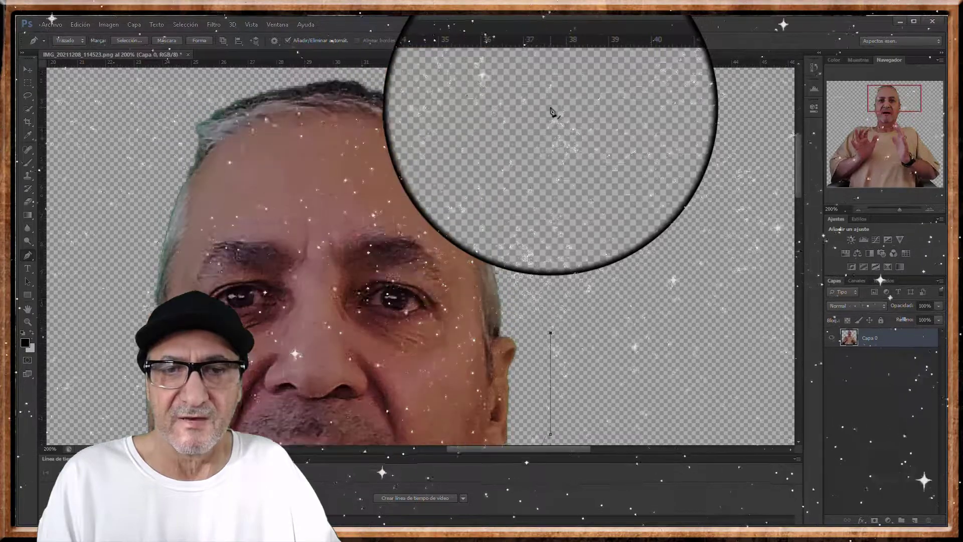
{"action": "scroll", "coordinate": [552, 108], "scroll_direction": "up", "scroll_amount": 1}
{"action": "left_click", "coordinate": [544, 222]}
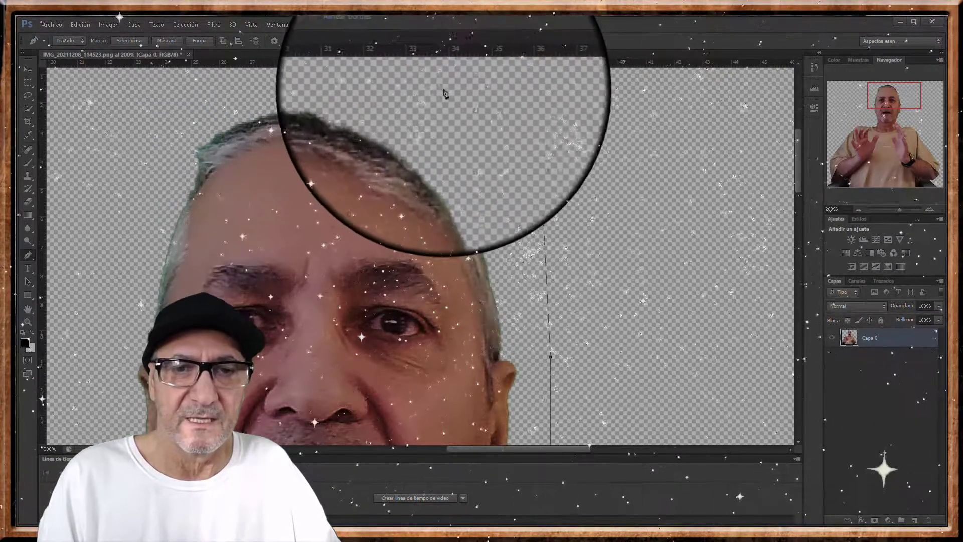
{"action": "left_click", "coordinate": [445, 91]}
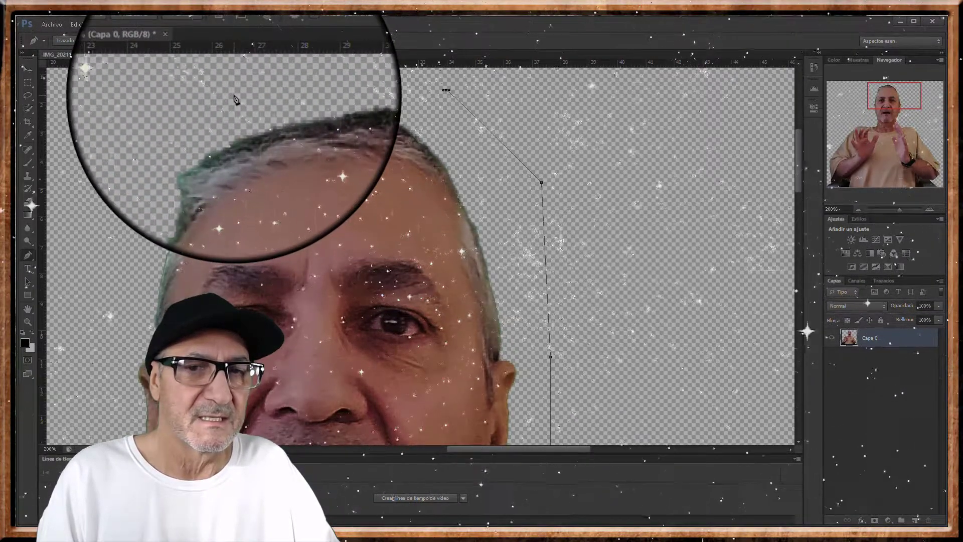
{"action": "left_click", "coordinate": [234, 95]}
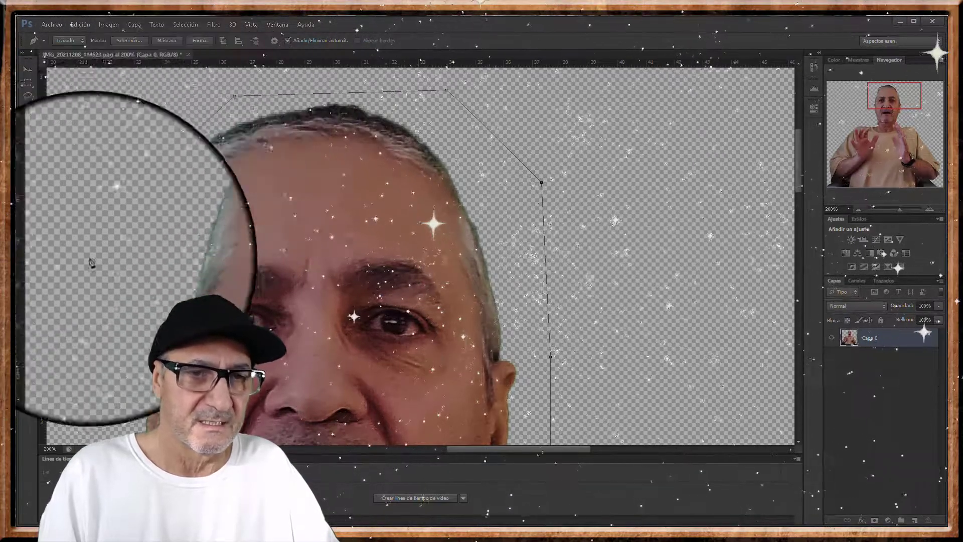
Step: Continue the path down the left side of the head back toward the jaw
{"action": "scroll", "coordinate": [96, 355], "scroll_direction": "down", "scroll_amount": 1}
{"action": "scroll", "coordinate": [97, 354], "scroll_direction": "down", "scroll_amount": 2}
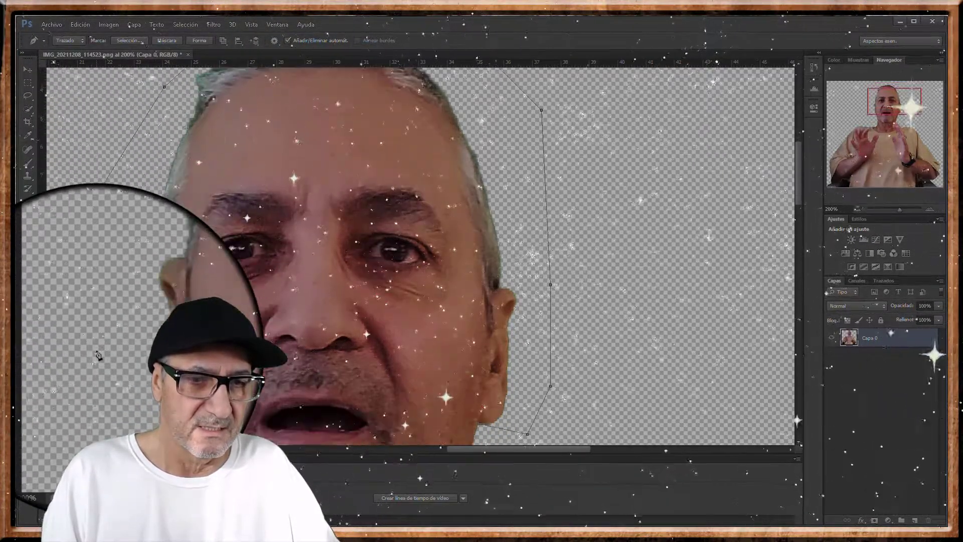
{"action": "scroll", "coordinate": [98, 355], "scroll_direction": "down", "scroll_amount": 2}
{"action": "scroll", "coordinate": [98, 355], "scroll_direction": "down", "scroll_amount": 1}
{"action": "left_click", "coordinate": [101, 268]}
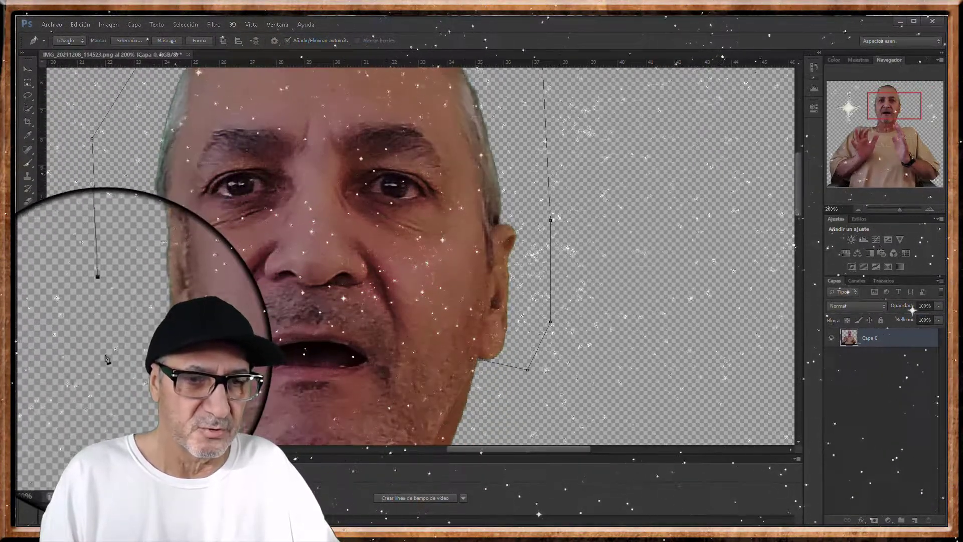
{"action": "left_click", "coordinate": [101, 371]}
{"action": "scroll", "coordinate": [101, 371], "scroll_direction": "down", "scroll_amount": 2}
{"action": "scroll", "coordinate": [103, 366], "scroll_direction": "down", "scroll_amount": 3}
{"action": "scroll", "coordinate": [108, 361], "scroll_direction": "down", "scroll_amount": 2}
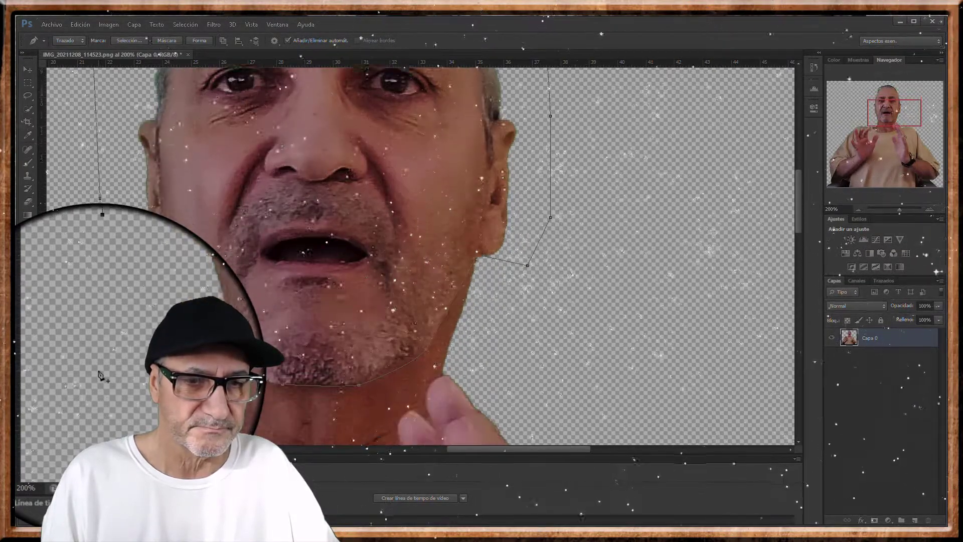
{"action": "left_click", "coordinate": [124, 261]}
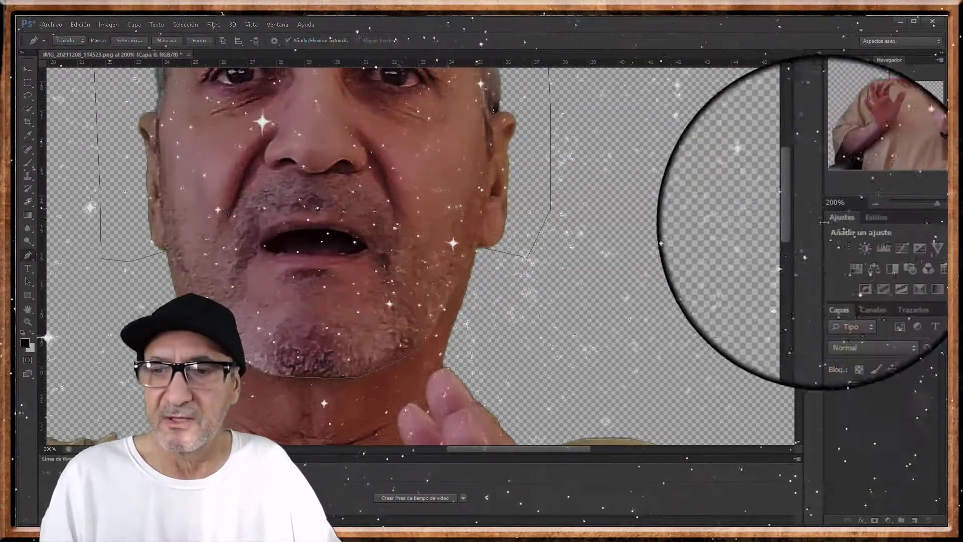
Step: Zoom the Navigator out to 50% to show the entire photo
{"action": "left_click", "coordinate": [860, 210]}
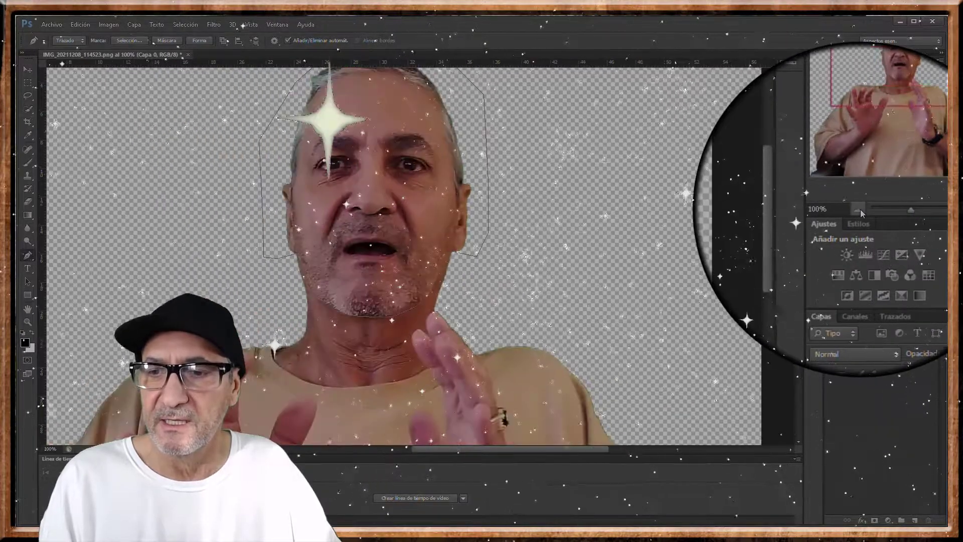
{"action": "left_click", "coordinate": [860, 210]}
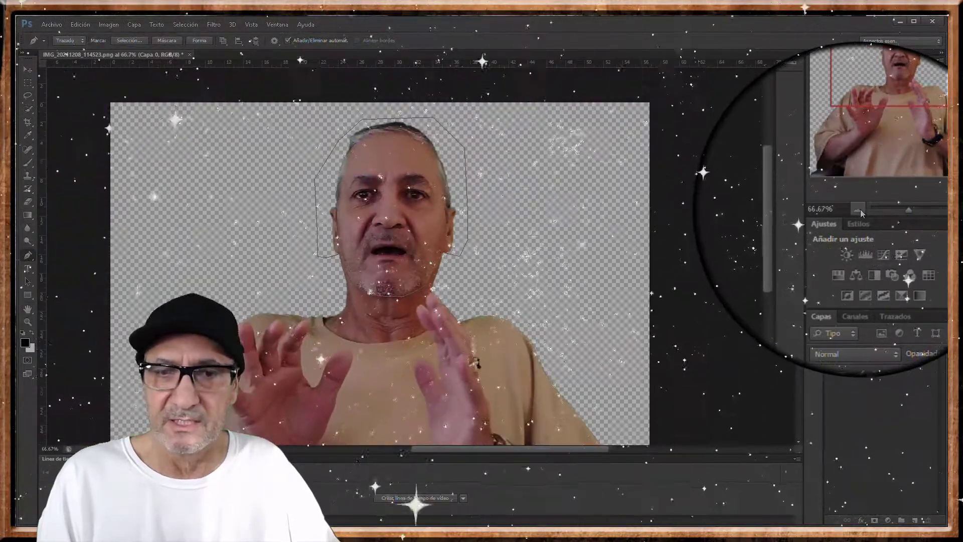
{"action": "left_click", "coordinate": [860, 209]}
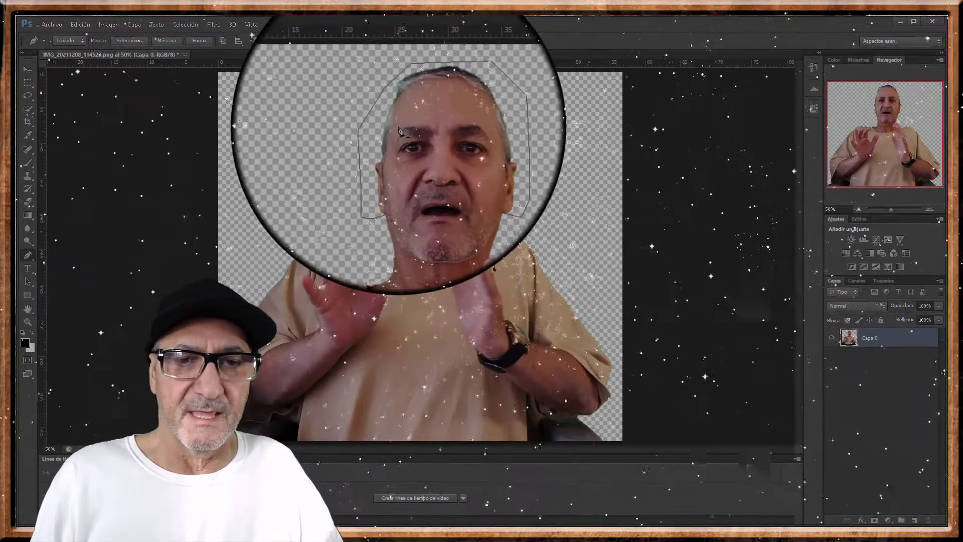
Step: Convert the head path into a new selection with feather radius 0 via Hacer selección
{"action": "right_click", "coordinate": [399, 132]}
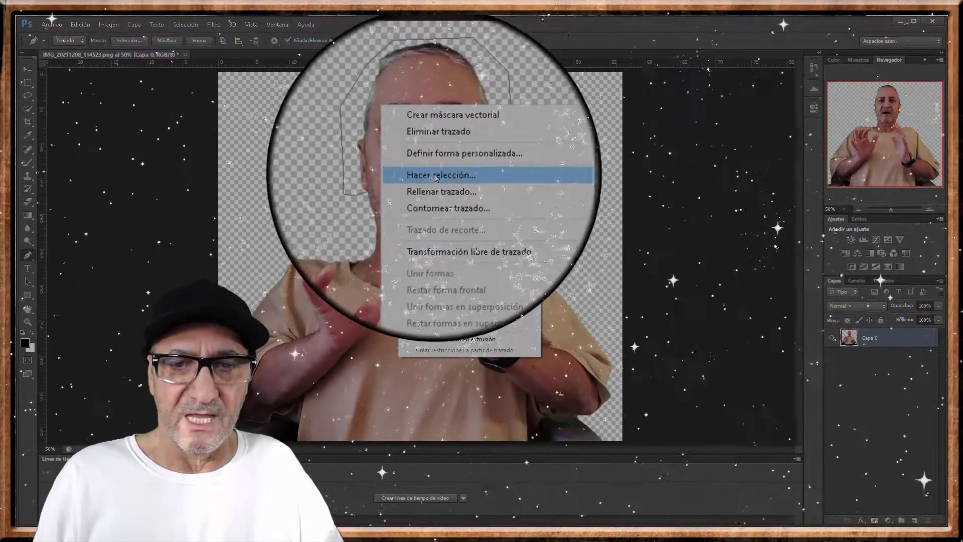
{"action": "left_click", "coordinate": [435, 174]}
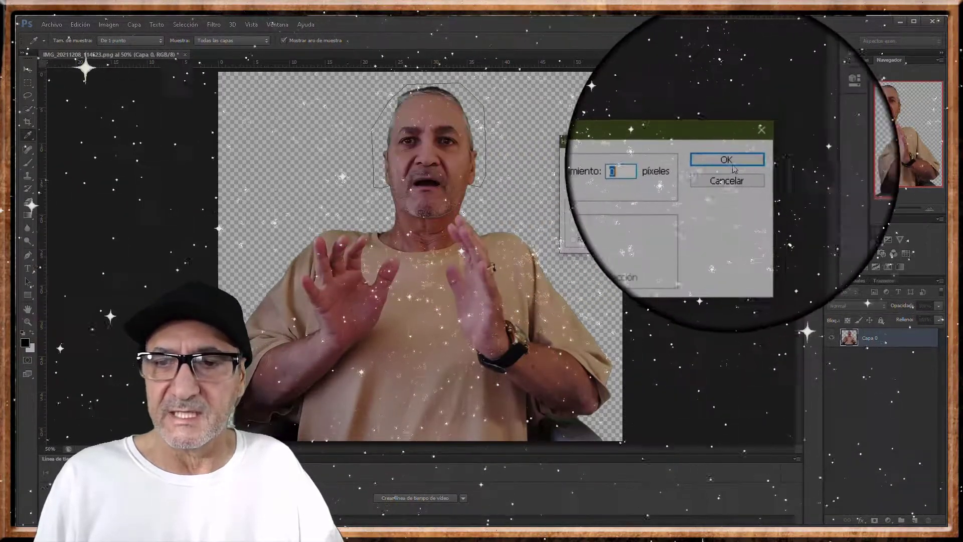
{"action": "left_click", "coordinate": [733, 166]}
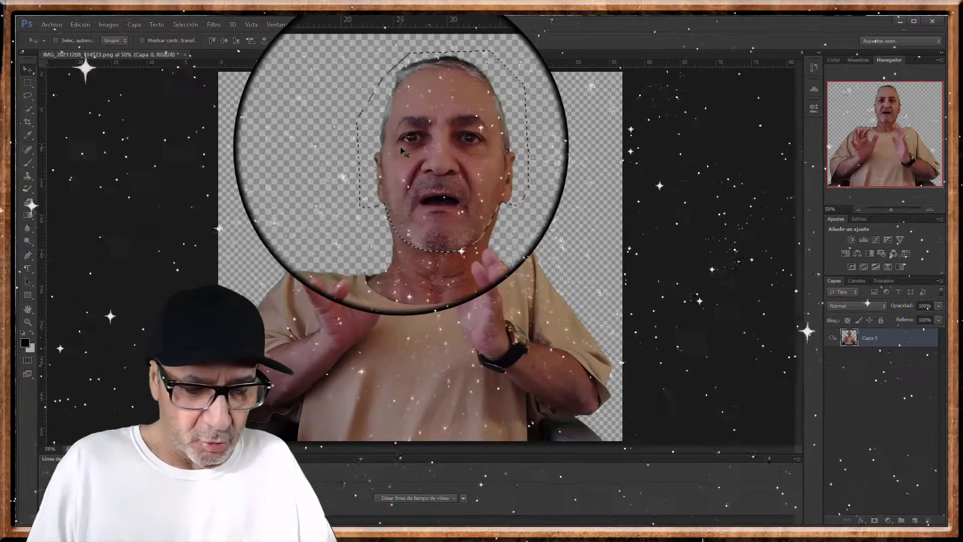
Step: Copy the selected head to new layer Capa 1, then hide layers to check it
{"action": "key", "text": "ctrl+j"}
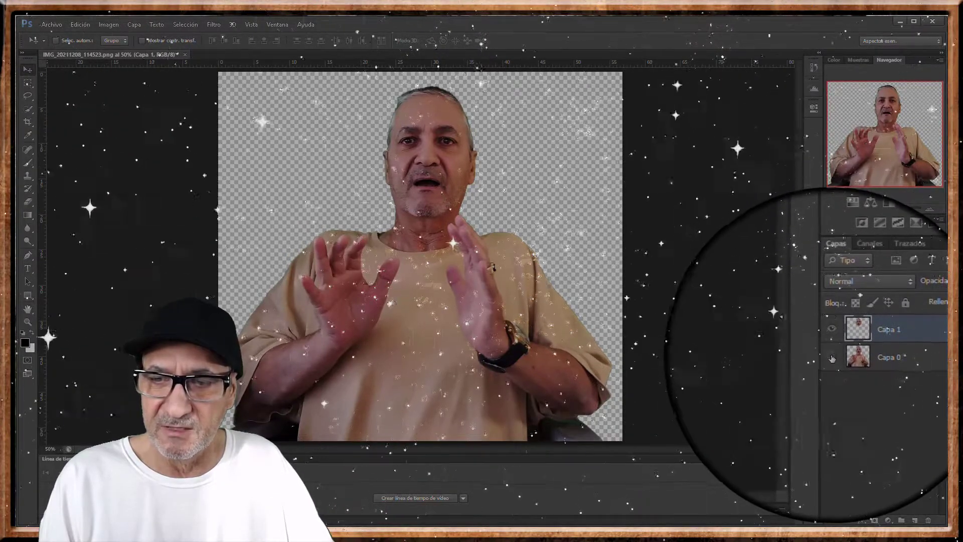
{"action": "left_click", "coordinate": [832, 358]}
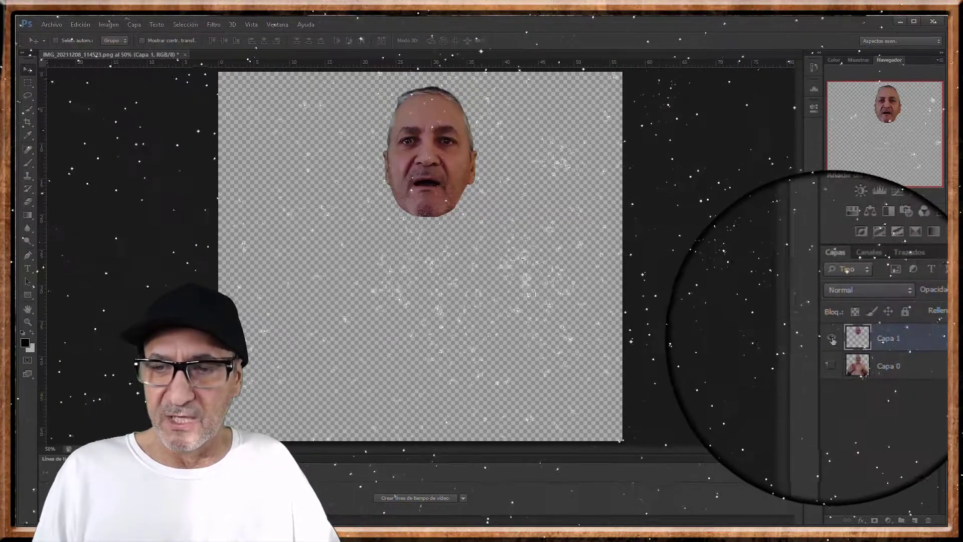
{"action": "left_click", "coordinate": [837, 339]}
Step: Show both layers again, then move the head copy top-left, shrink it and commit
{"action": "left_click", "coordinate": [833, 339]}
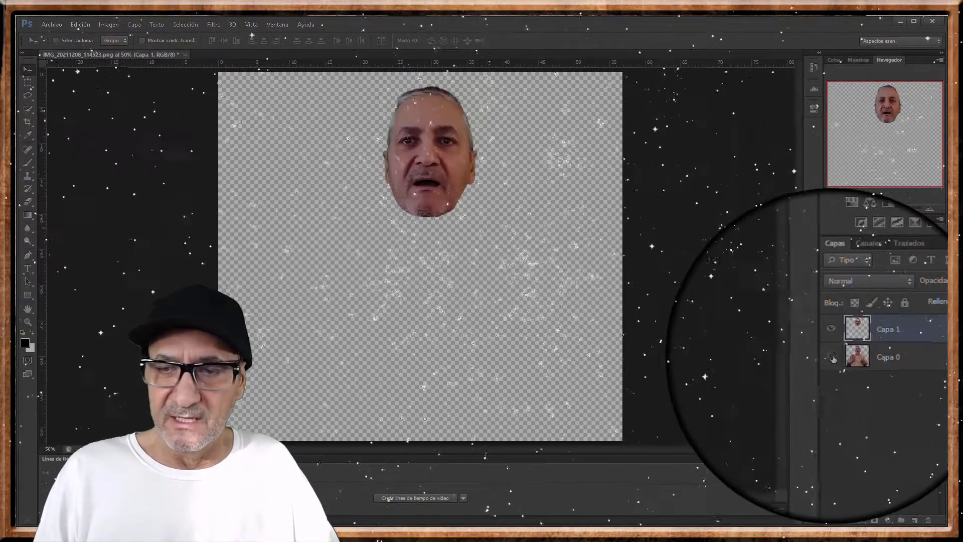
{"action": "left_click", "coordinate": [826, 358]}
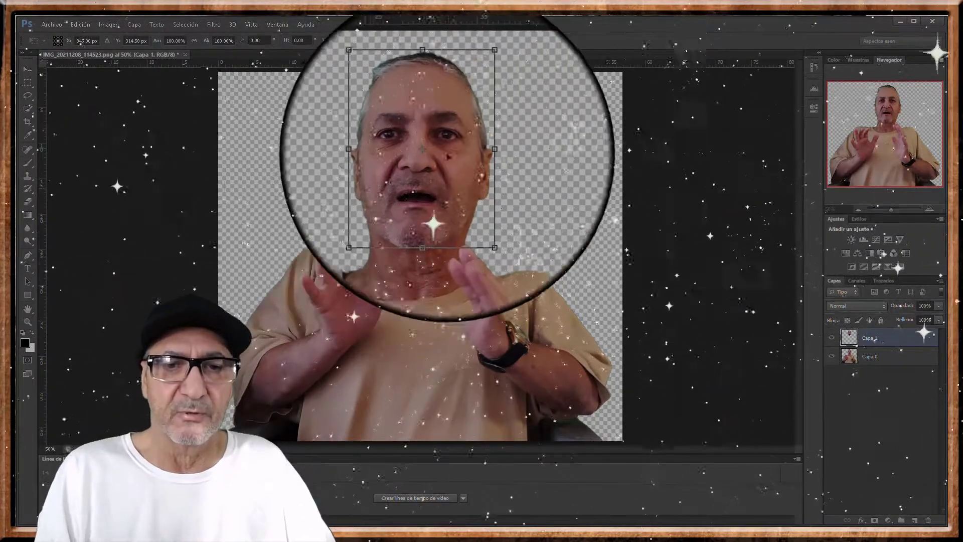
{"action": "left_click_drag", "start_coordinate": [427, 182], "coordinate": [302, 183]}
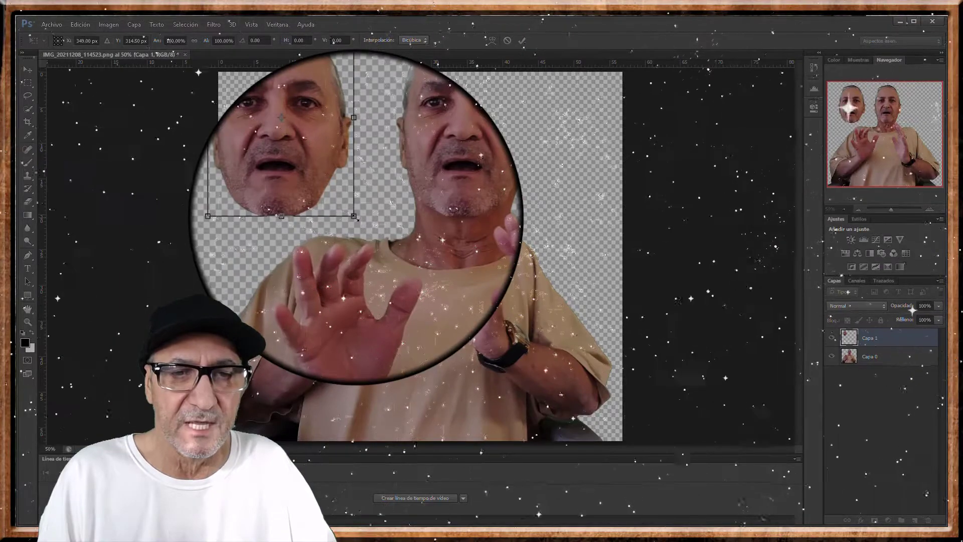
{"action": "mouse_move", "coordinate": [356, 217]}
{"action": "left_mouse_down"}
{"action": "mouse_move", "coordinate": [374, 257]}
{"action": "mouse_move", "coordinate": [367, 217]}
{"action": "left_mouse_up"}
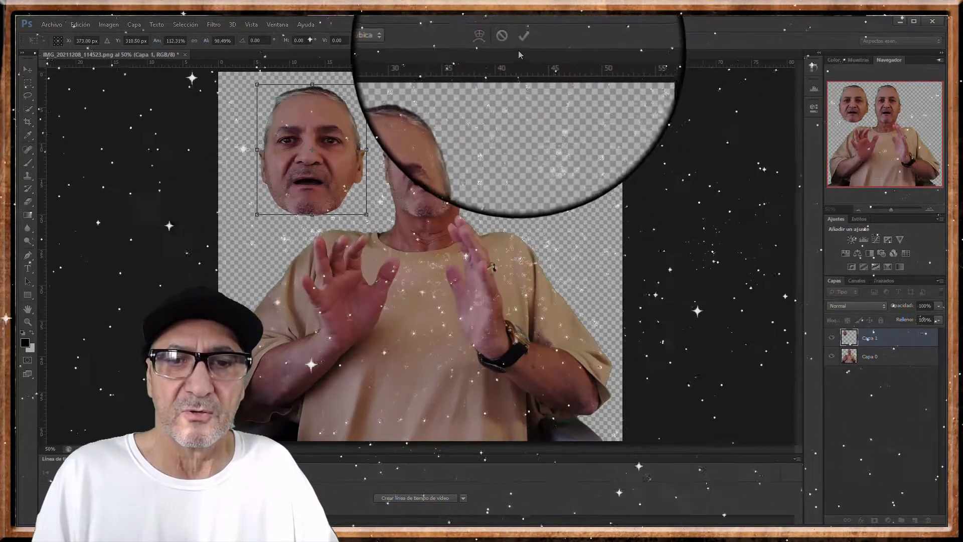
{"action": "left_click", "coordinate": [522, 40]}
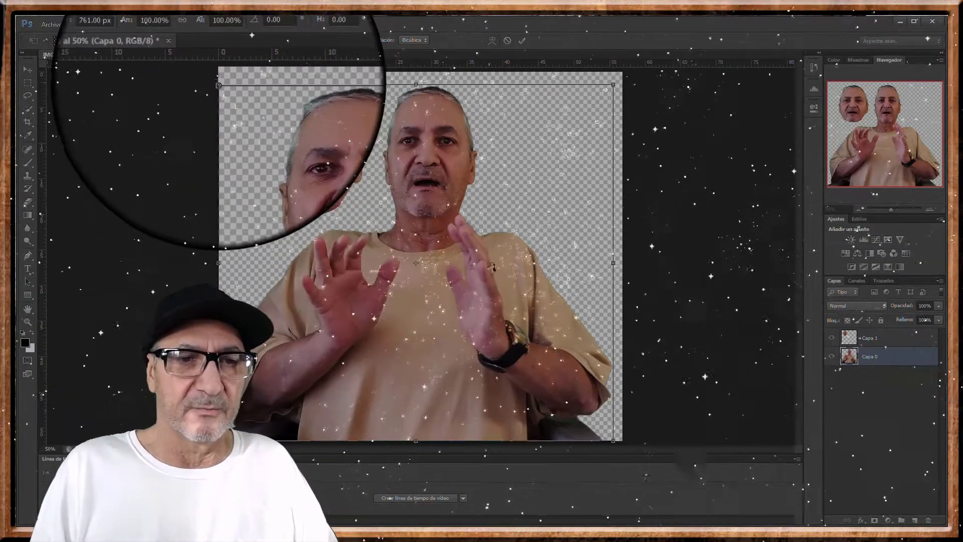
Step: Scale Capa 0 down from its top-left corner into the lower right, keeping the transform active
{"action": "left_click_drag", "start_coordinate": [219, 85], "coordinate": [371, 227]}
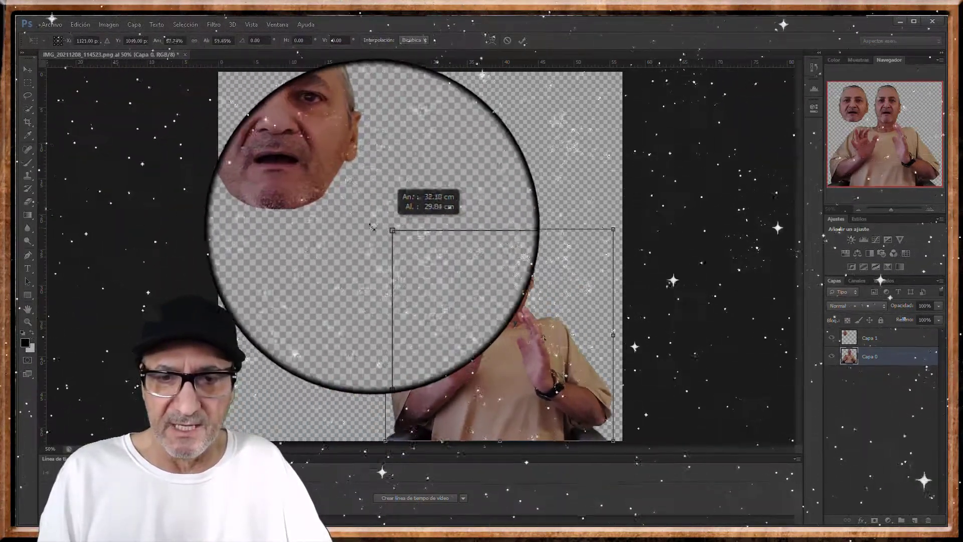
{"action": "mouse_move", "coordinate": [371, 227]}
{"action": "left_mouse_down"}
{"action": "mouse_move", "coordinate": [264, 222]}
{"action": "mouse_move", "coordinate": [386, 205]}
{"action": "left_mouse_up"}
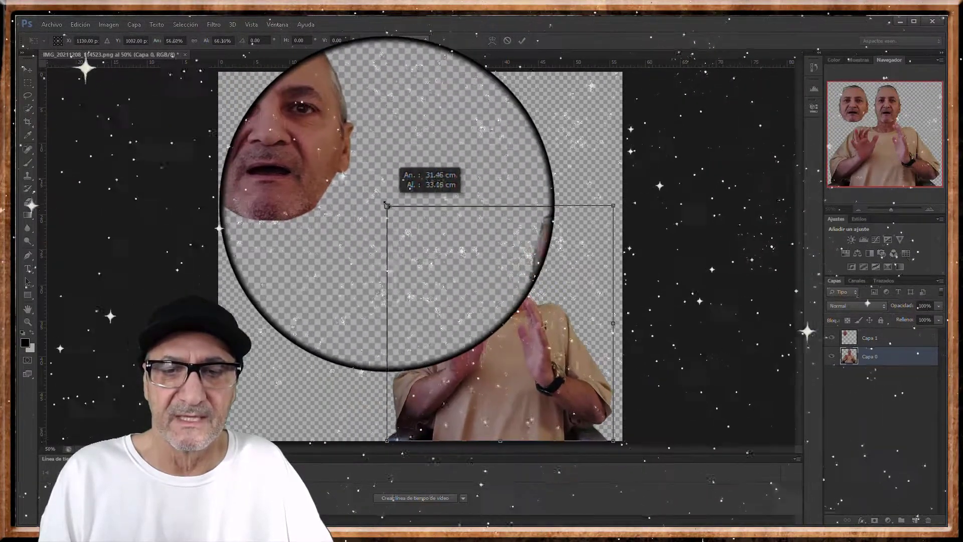
{"action": "left_click_drag", "start_coordinate": [386, 205], "coordinate": [381, 181]}
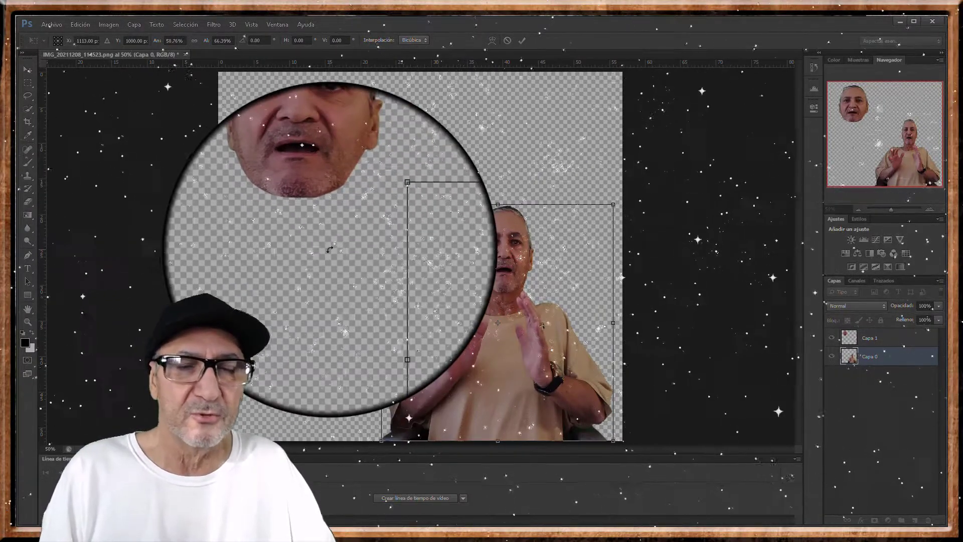
{"action": "left_click", "coordinate": [28, 259]}
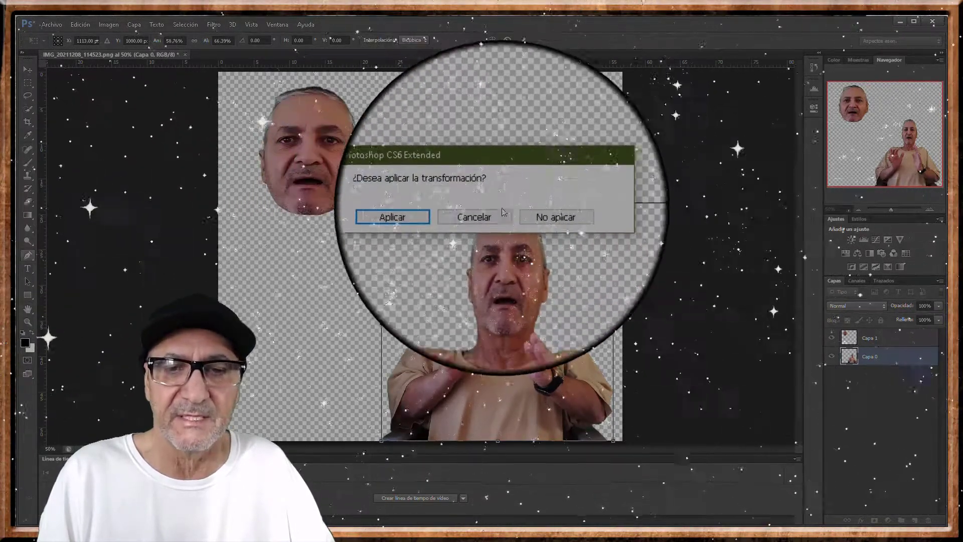
{"action": "left_click", "coordinate": [489, 217]}
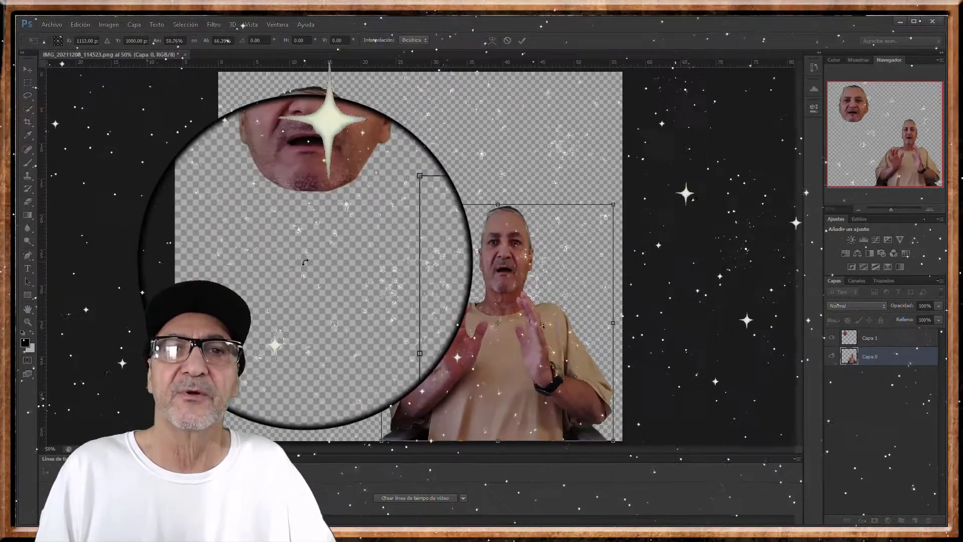